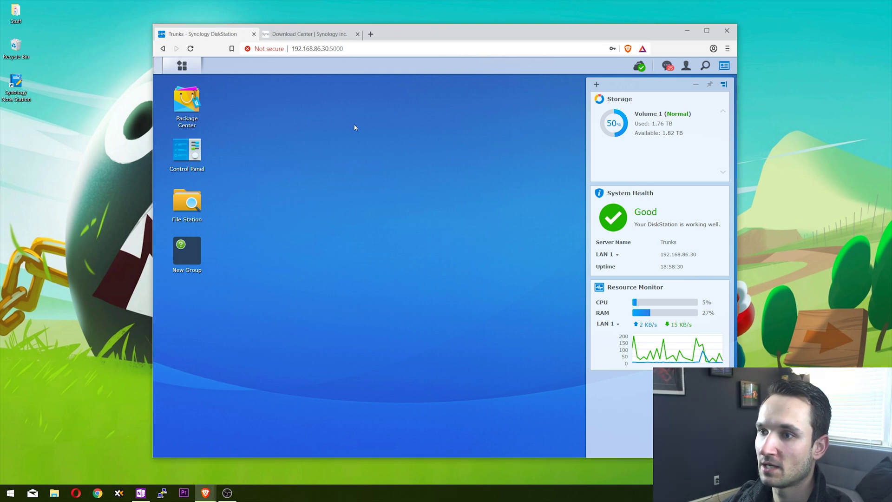
# Step: Open Package Center full-screen, scroll to Note Station, and install it
pyautogui.click(183, 99)
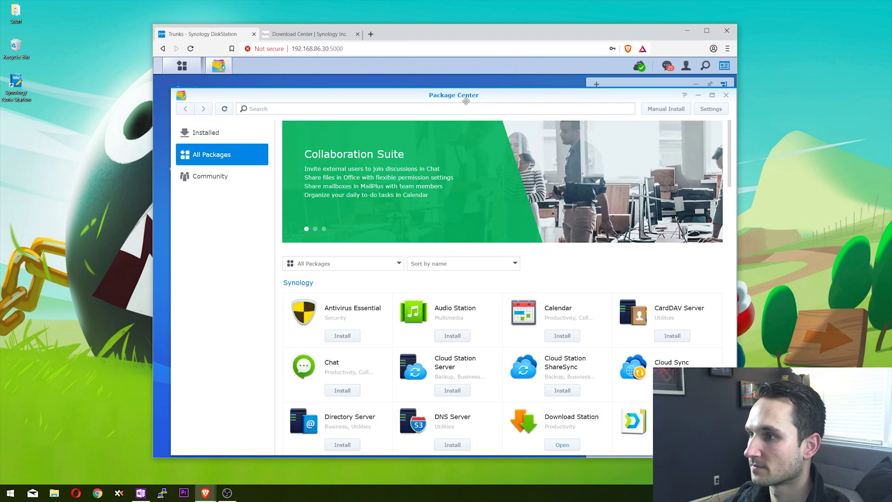
pyautogui.moveTo(474, 95); pyautogui.dragTo(470, 95)
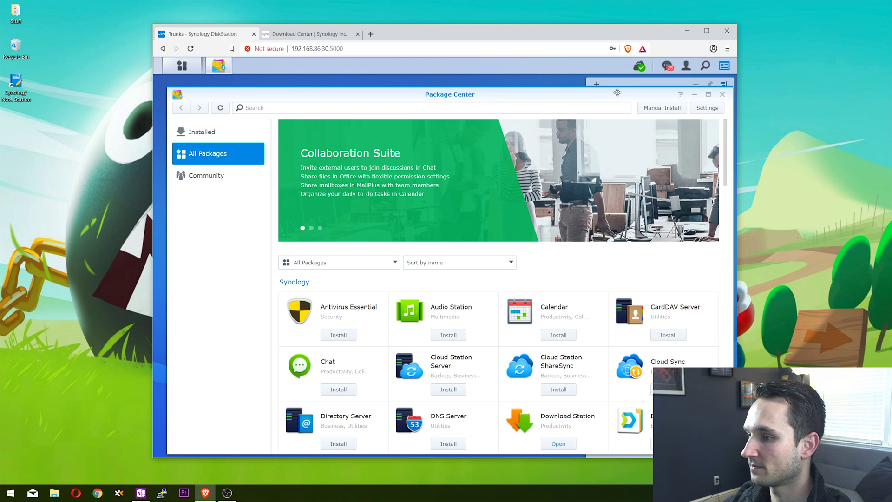
pyautogui.doubleClick(623, 92)
pyautogui.scroll(-4, 489, 327)
pyautogui.scroll(-2, 489, 327)
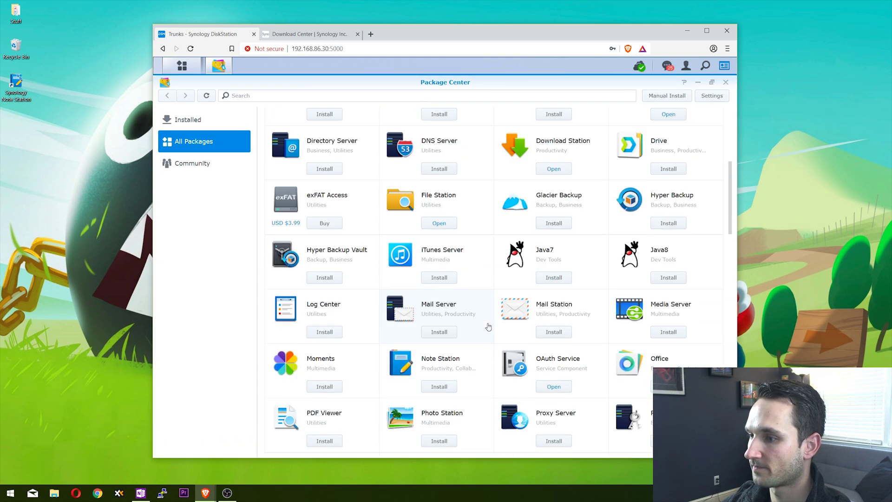
pyautogui.scroll(-2, 489, 327)
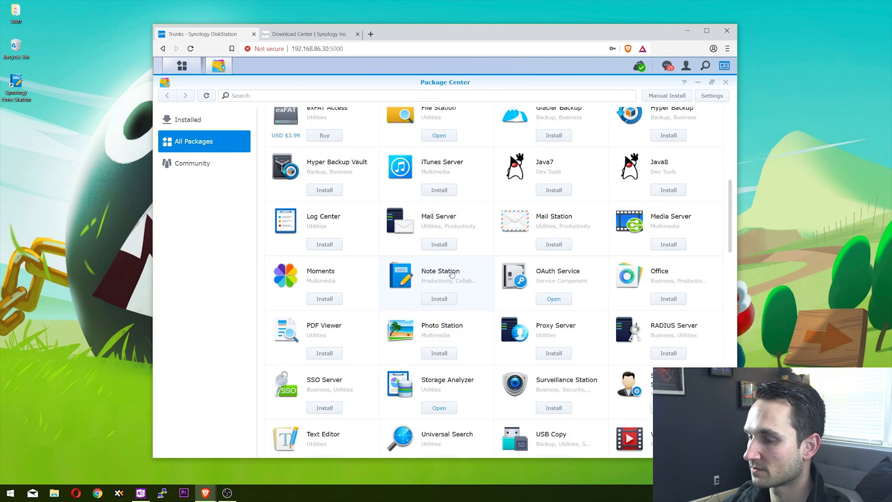
pyautogui.click(436, 298)
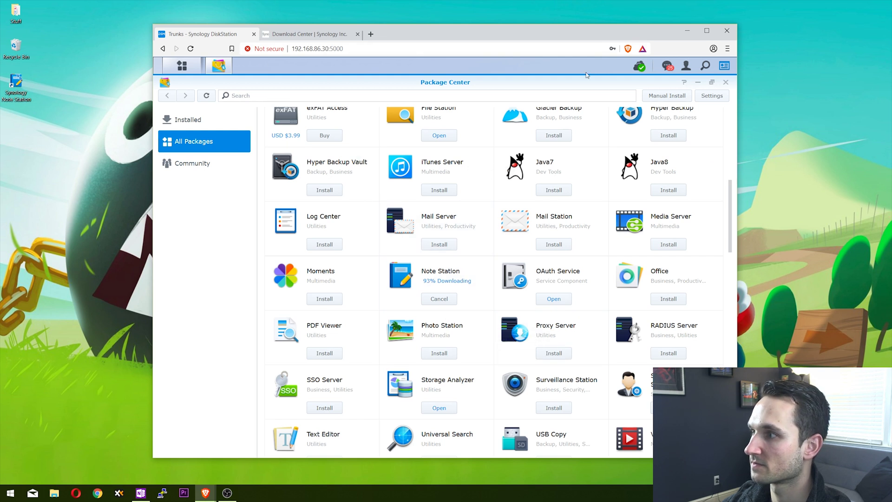
pyautogui.click(698, 83)
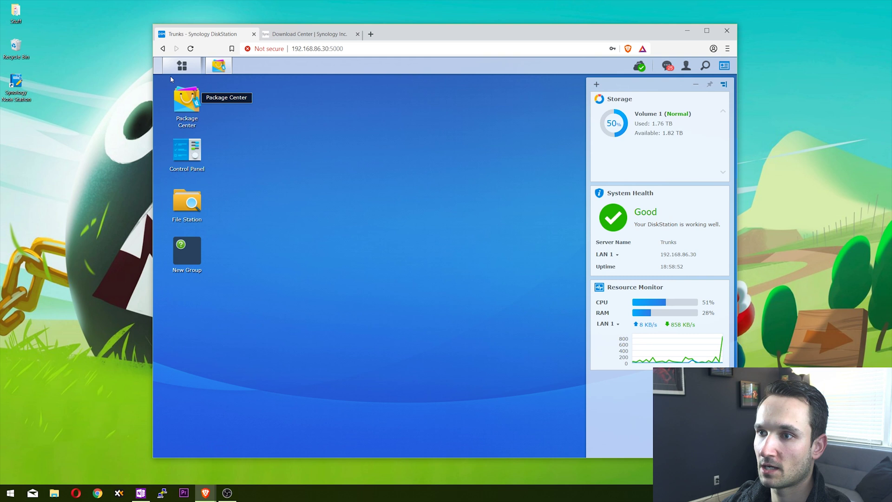
pyautogui.click(311, 36)
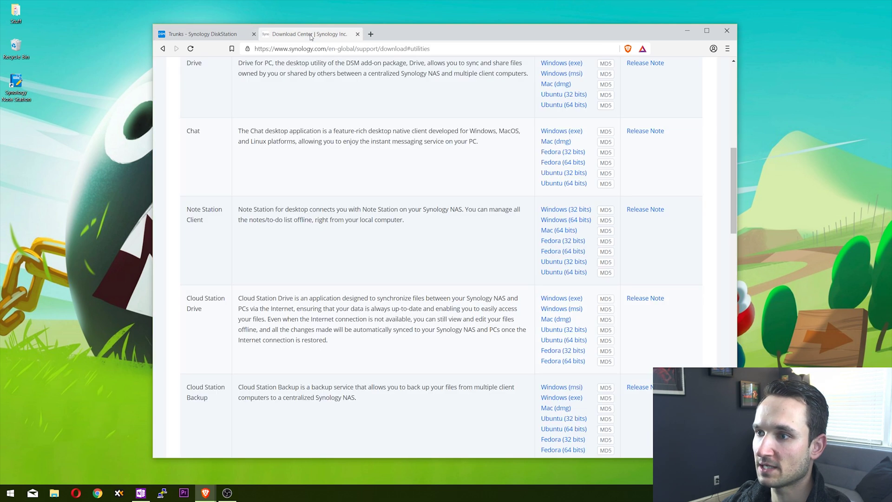
pyautogui.scroll(1, 286, 288)
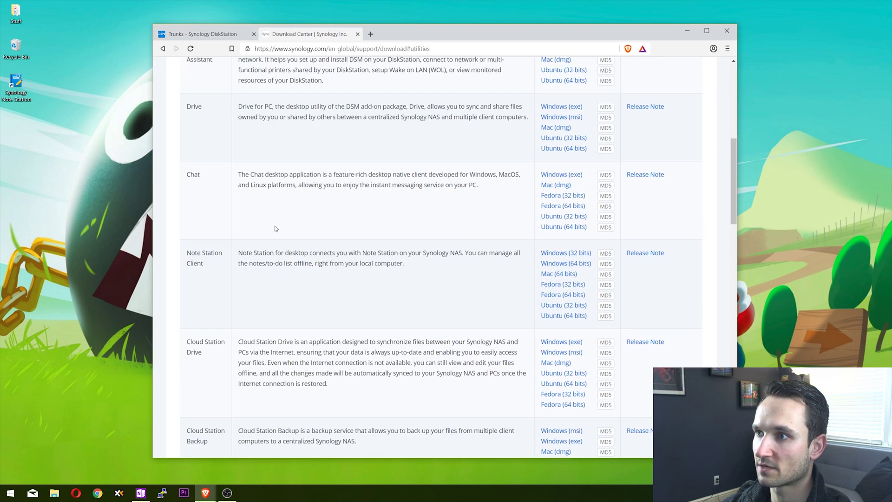
pyautogui.scroll(-1, 294, 281)
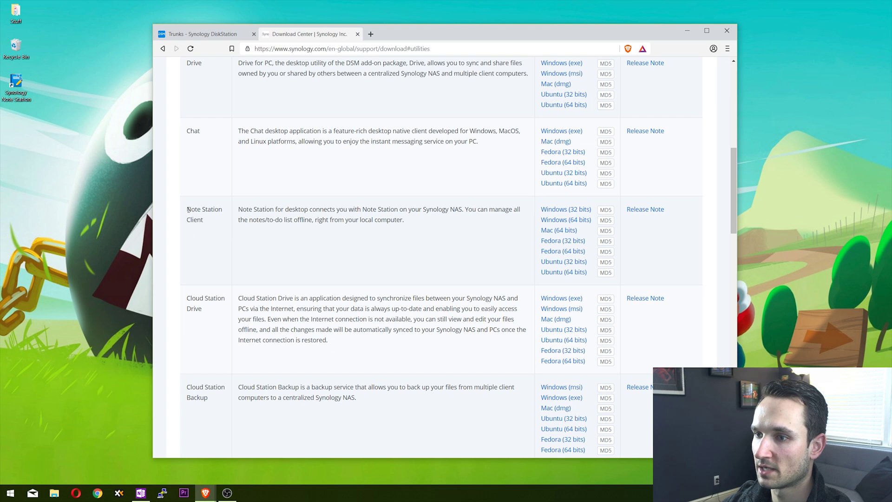
pyautogui.moveTo(188, 210); pyautogui.dragTo(221, 224)
pyautogui.click(219, 223)
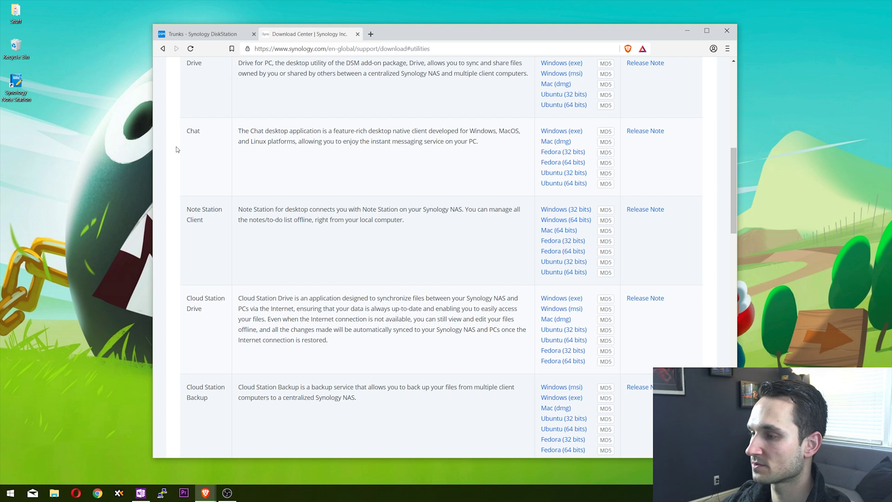
pyautogui.click(17, 87)
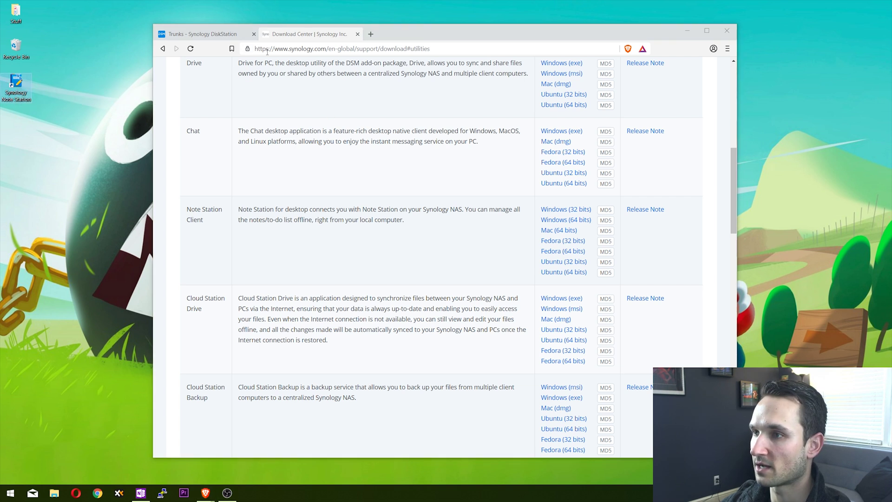
pyautogui.click(215, 37)
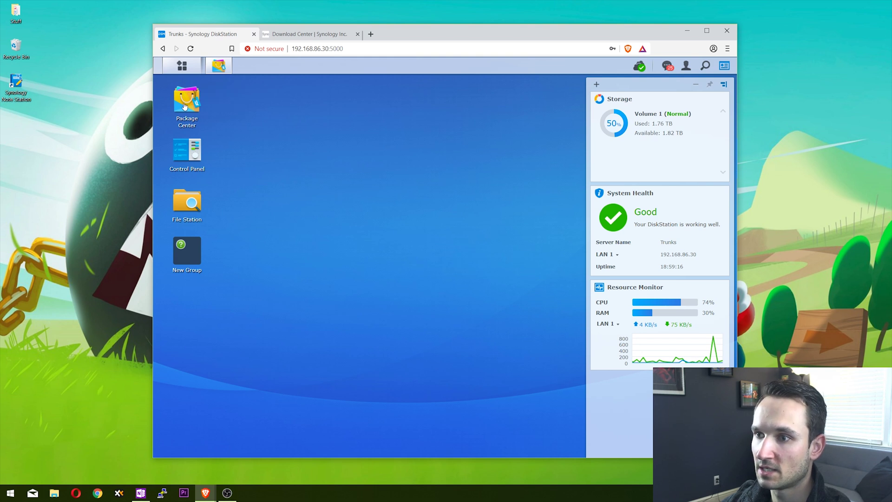
# Step: Open Control Panel maximized on its User page and select an existing user account
pyautogui.click(195, 153)
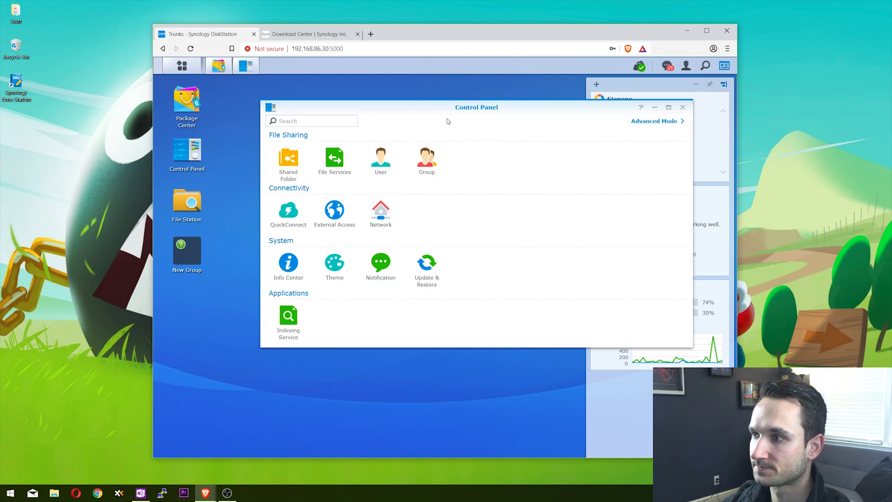
pyautogui.moveTo(454, 110); pyautogui.dragTo(428, 110)
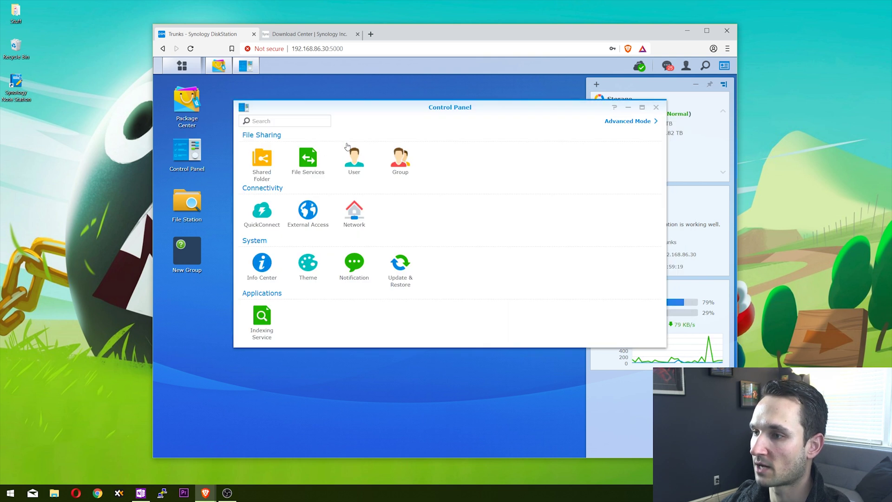
pyautogui.doubleClick(465, 111)
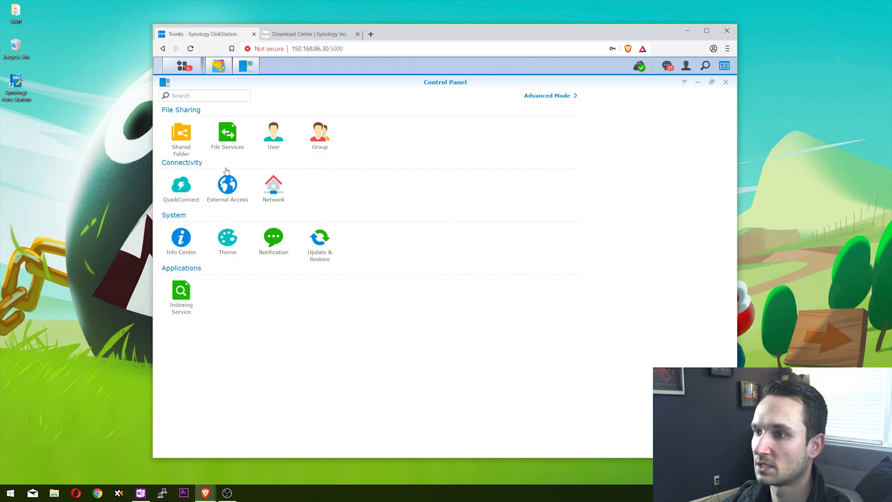
pyautogui.click(274, 138)
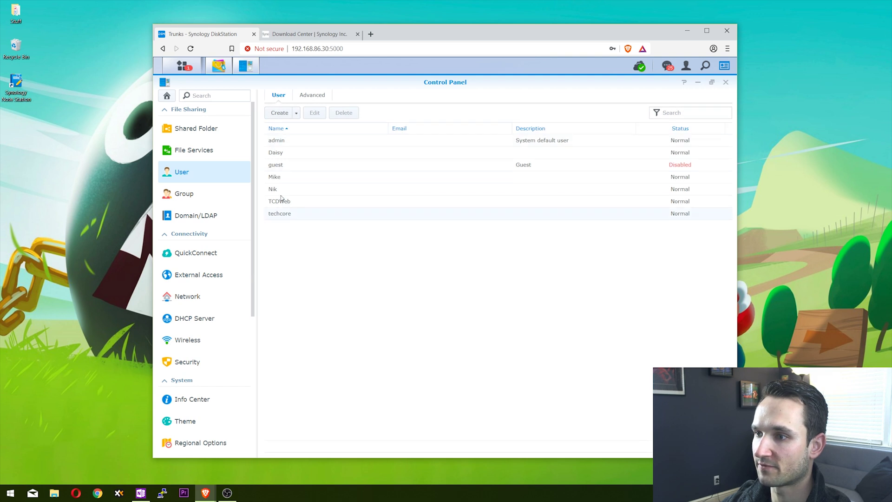
pyautogui.click(301, 191)
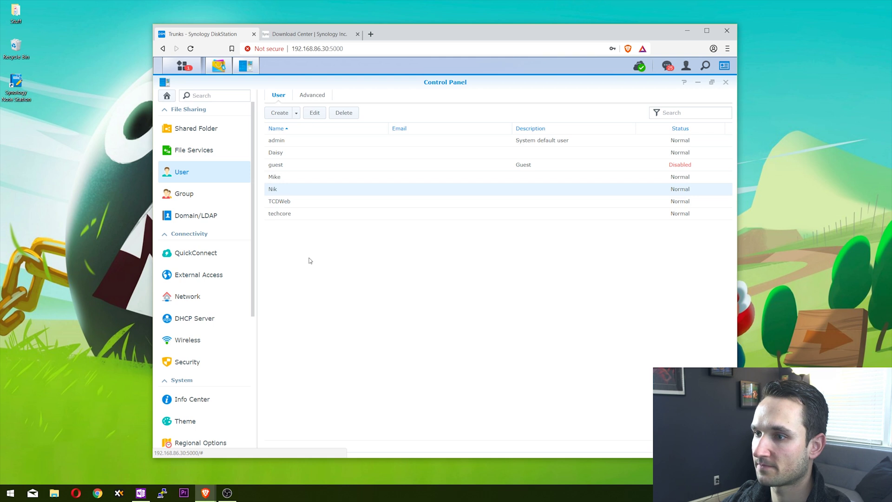
# Step: In the User Creation Wizard, name the new user 'test', set and confirm its password, and continue
pyautogui.click(283, 113)
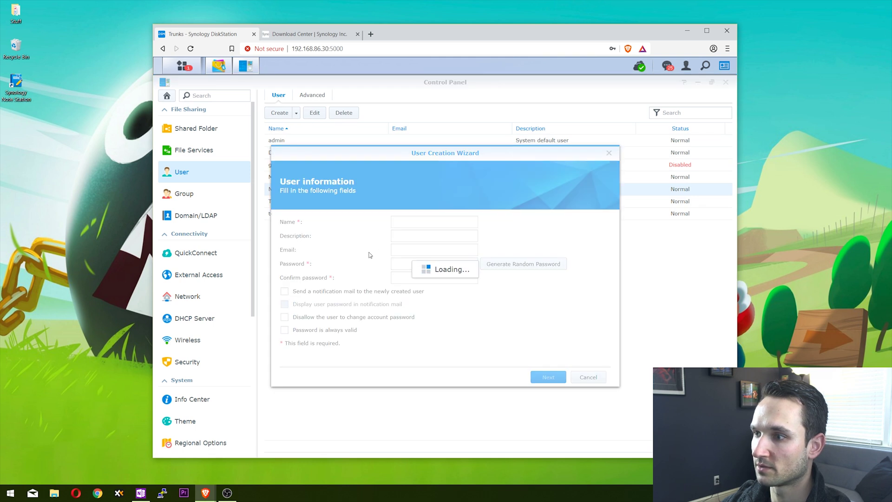
pyautogui.click(405, 222)
pyautogui.write('test')
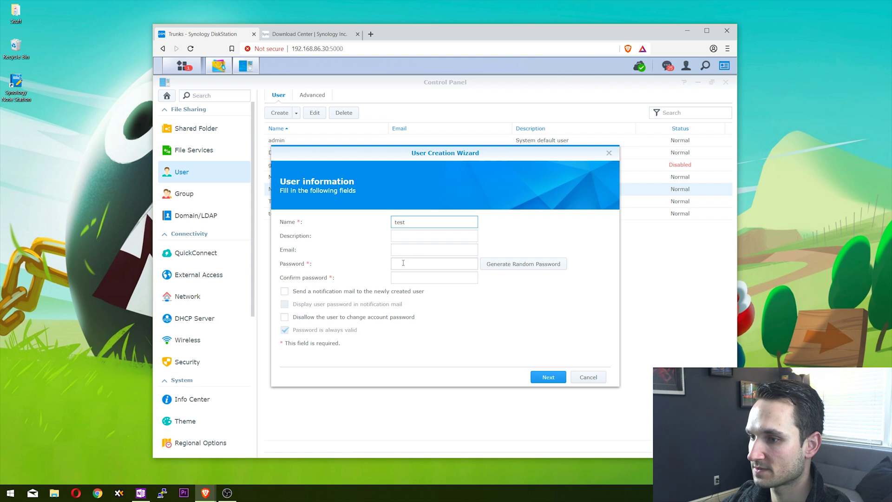
pyautogui.click(406, 263)
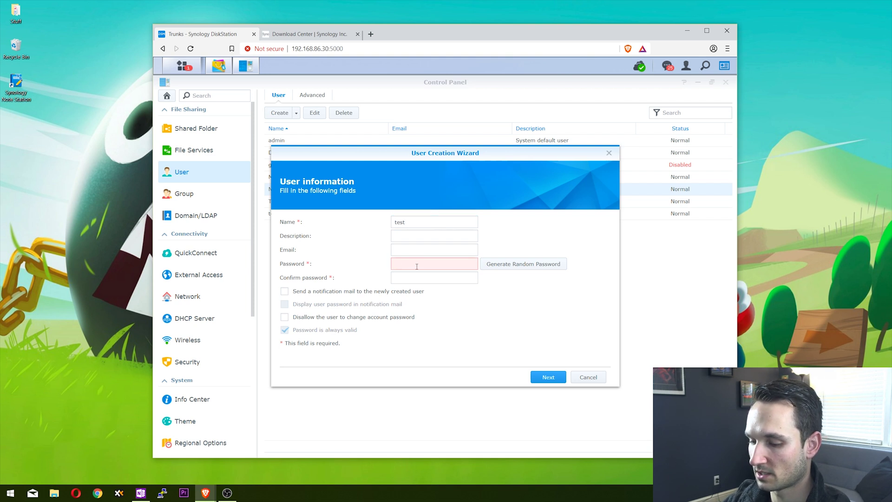
pyautogui.write('**')
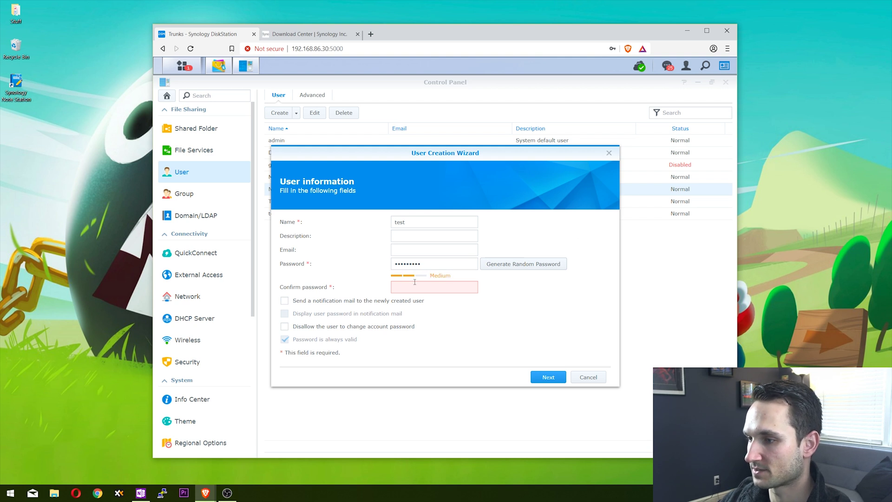
pyautogui.click(409, 287)
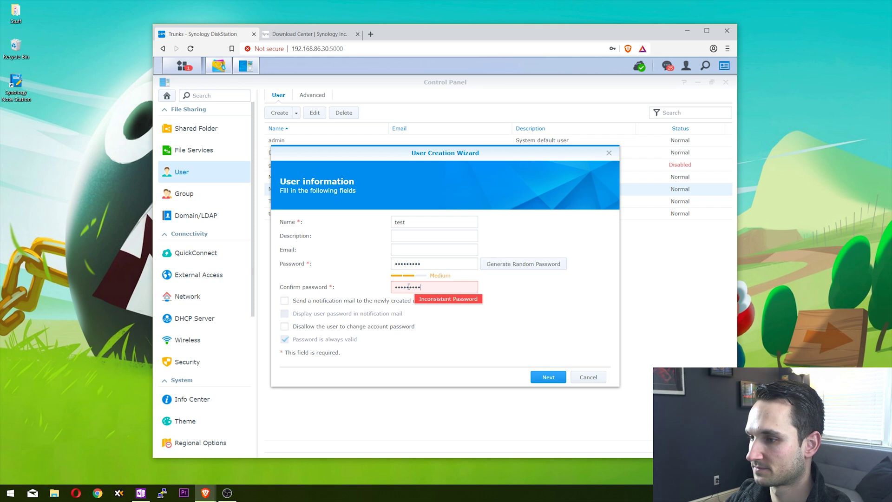
pyautogui.hotkey('shift', 'Tab')
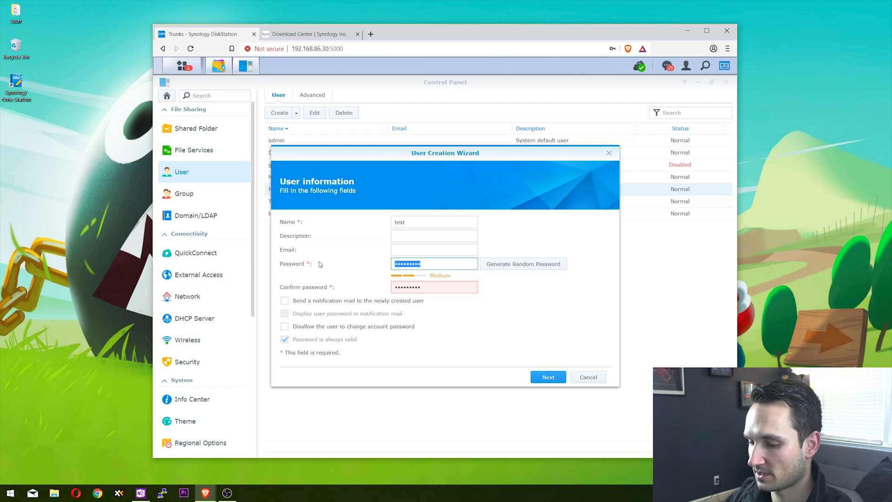
pyautogui.write('*****')
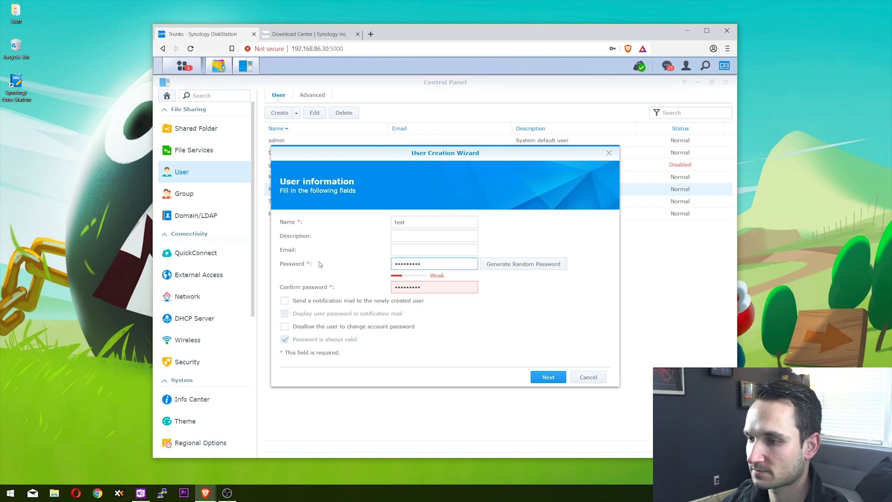
pyautogui.click(549, 377)
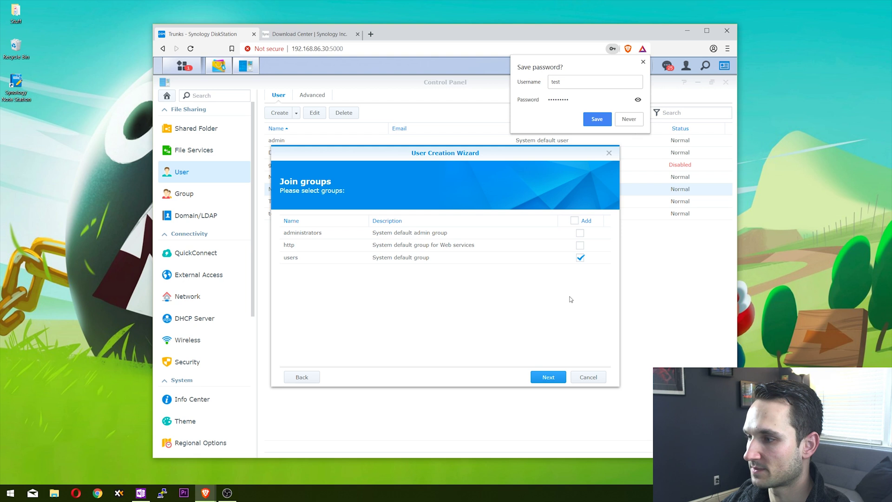
# Step: Keep default groups, permissions, quota and speed limits, allow Note Station, and apply to create 'test'
pyautogui.click(548, 377)
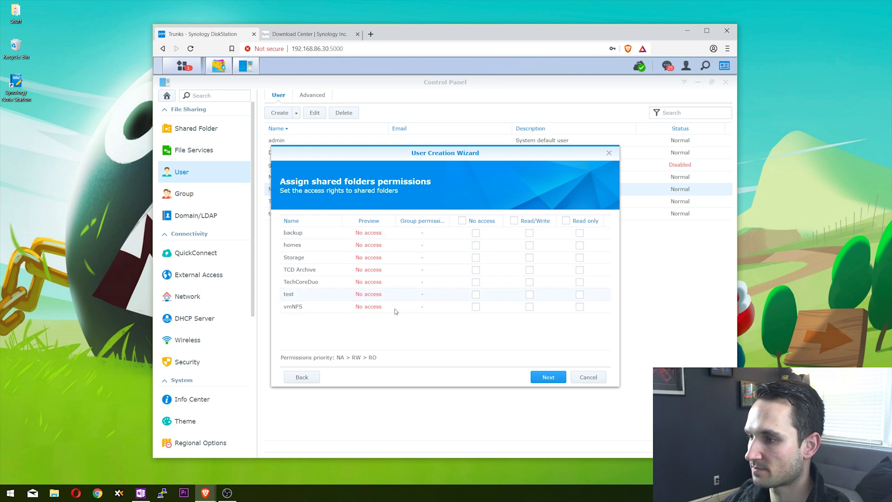
pyautogui.click(549, 378)
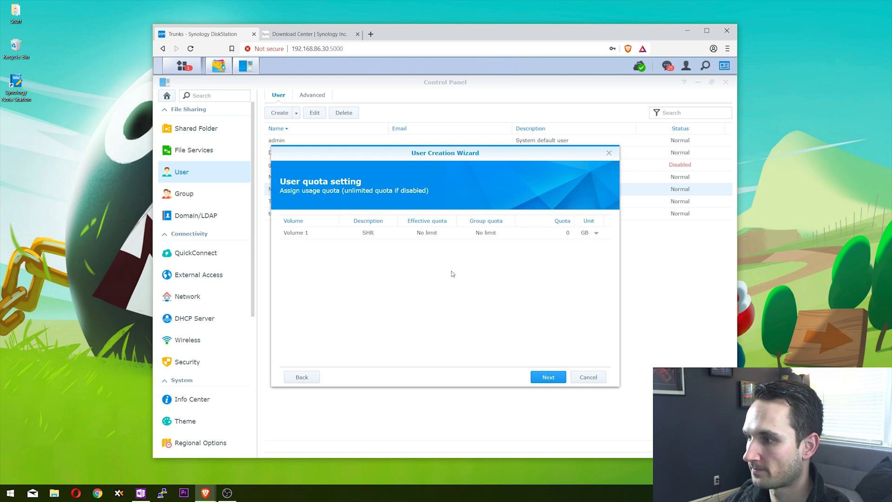
pyautogui.click(549, 378)
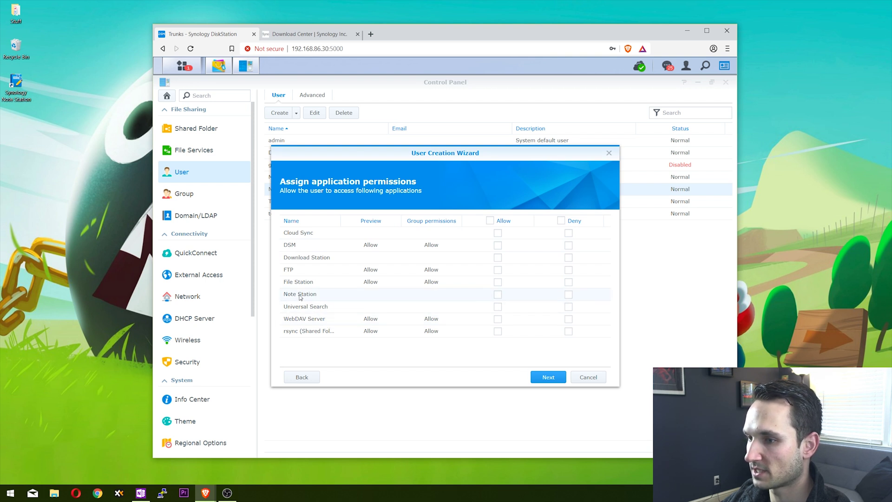
pyautogui.click(498, 295)
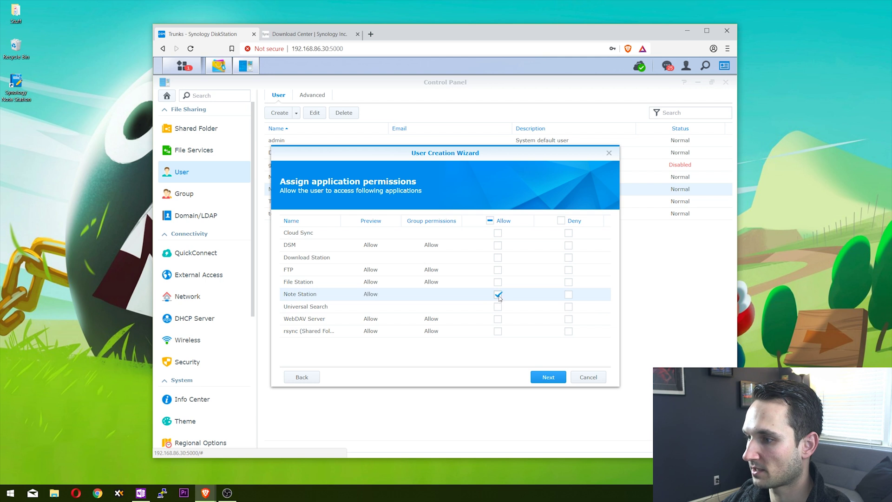
pyautogui.click(550, 378)
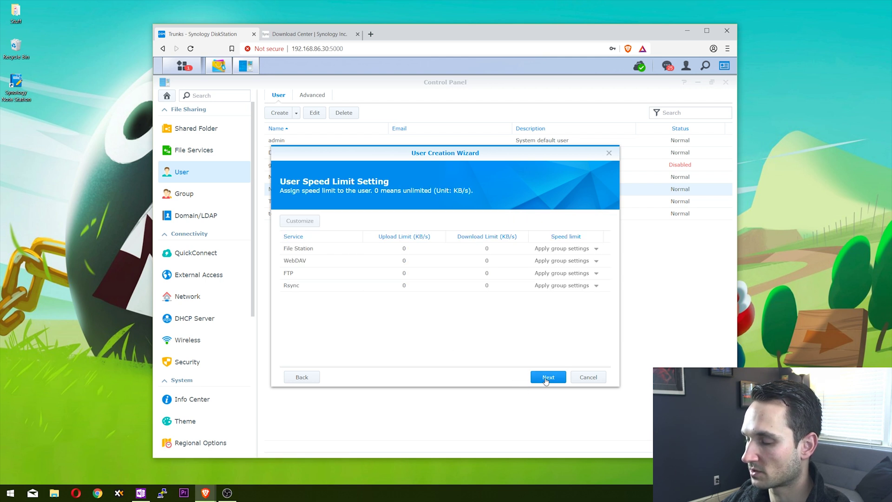
pyautogui.click(547, 379)
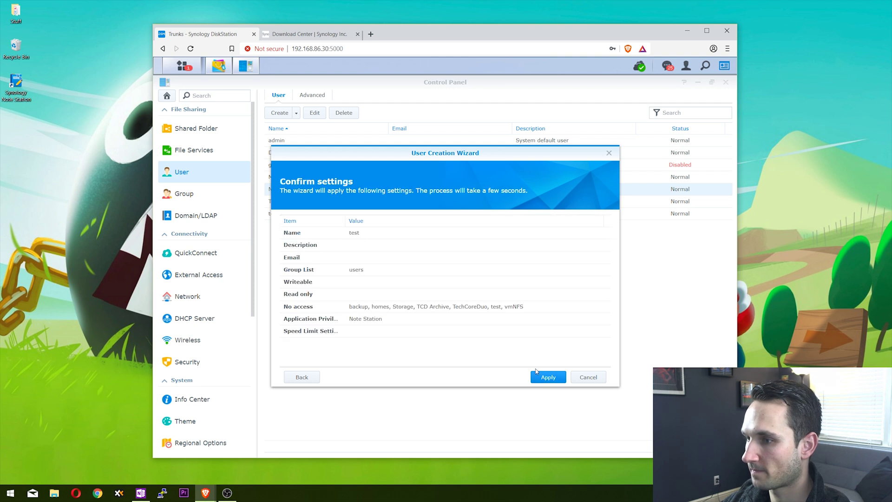
pyautogui.click(544, 377)
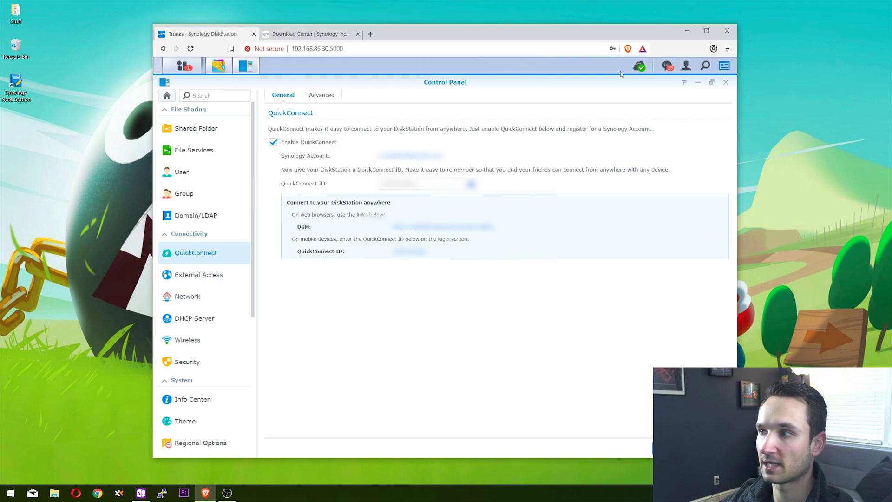
# Step: Close Control Panel, reopen Package Center, and show the installed Note Station package's details
pyautogui.click(698, 82)
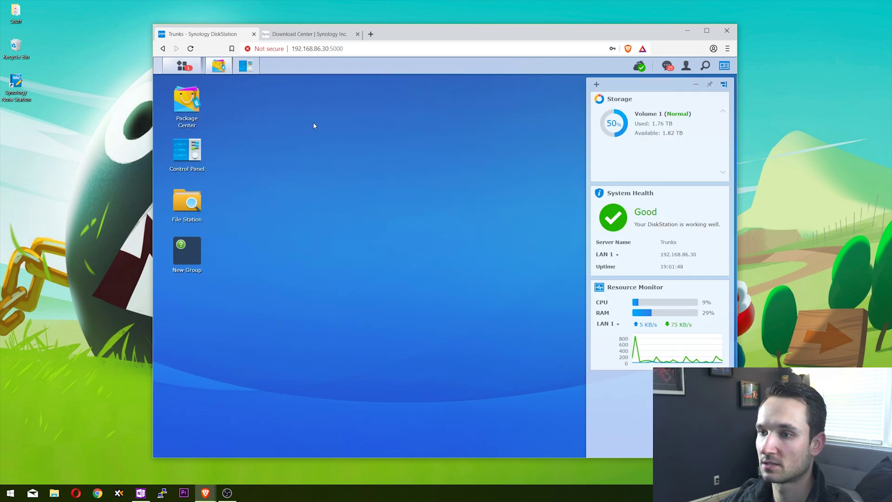
pyautogui.click(188, 99)
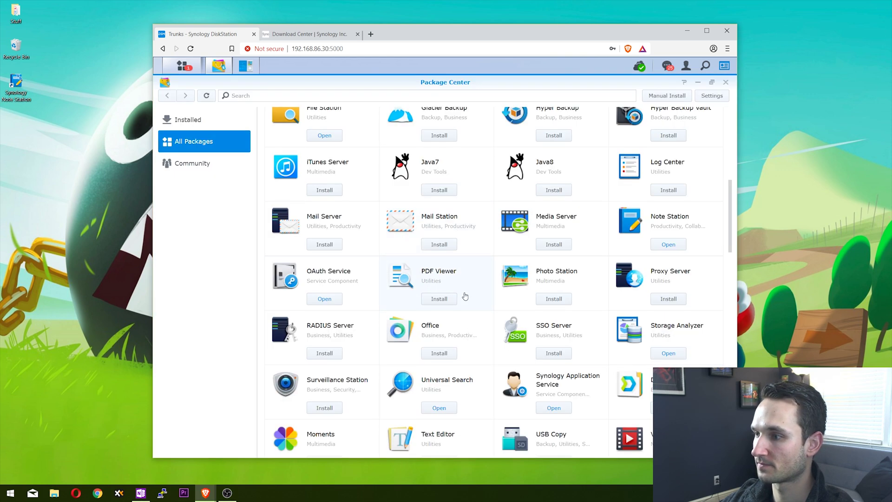
pyautogui.scroll(3, 465, 296)
pyautogui.scroll(-3, 465, 296)
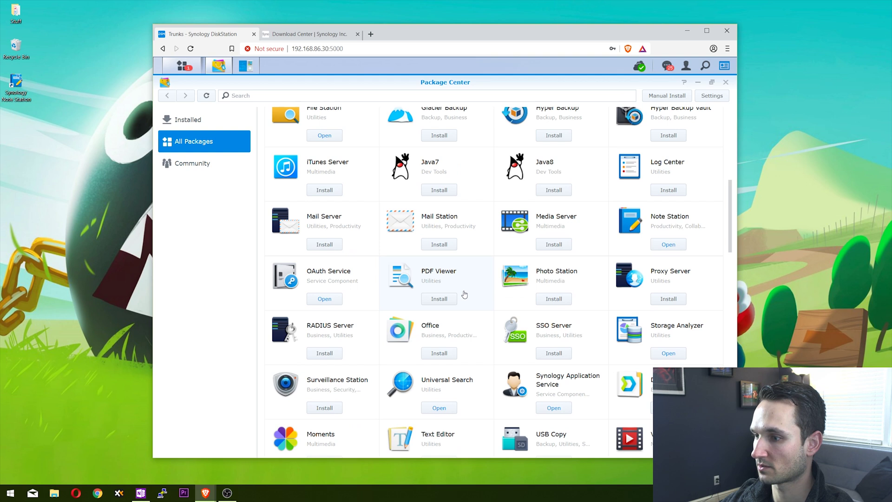
pyautogui.scroll(-2, 465, 295)
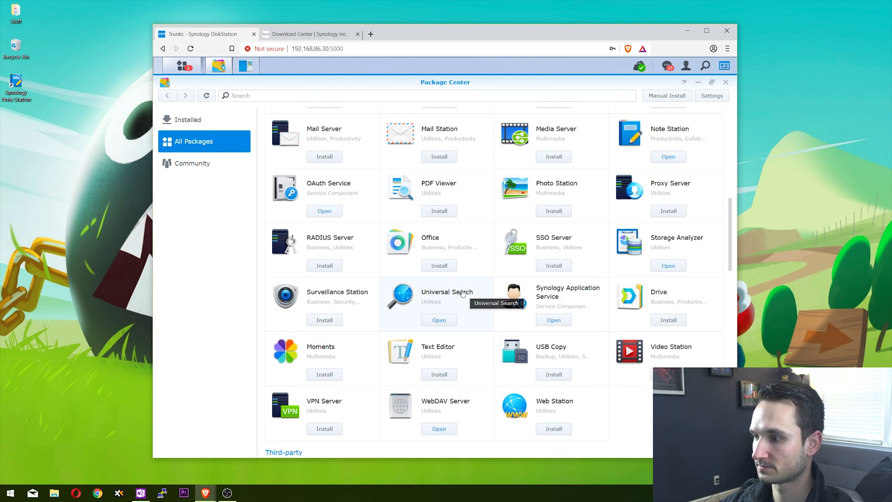
pyautogui.click(216, 152)
pyautogui.click(186, 120)
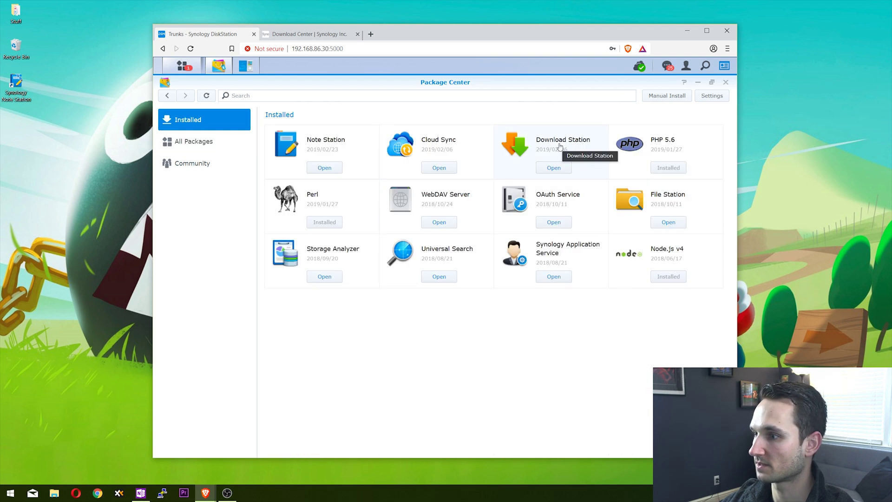
pyautogui.click(331, 151)
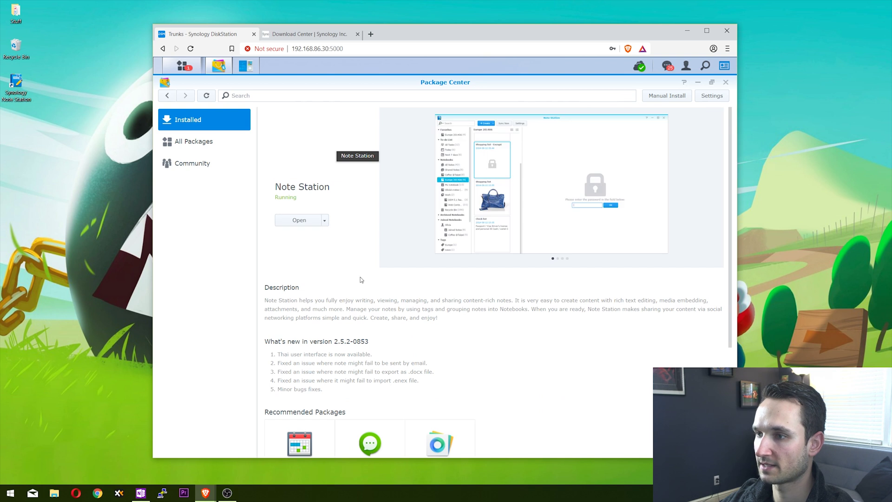
# Step: Open Note Station from its package page, agreeing to refresh and closing DSM Help
pyautogui.click(305, 225)
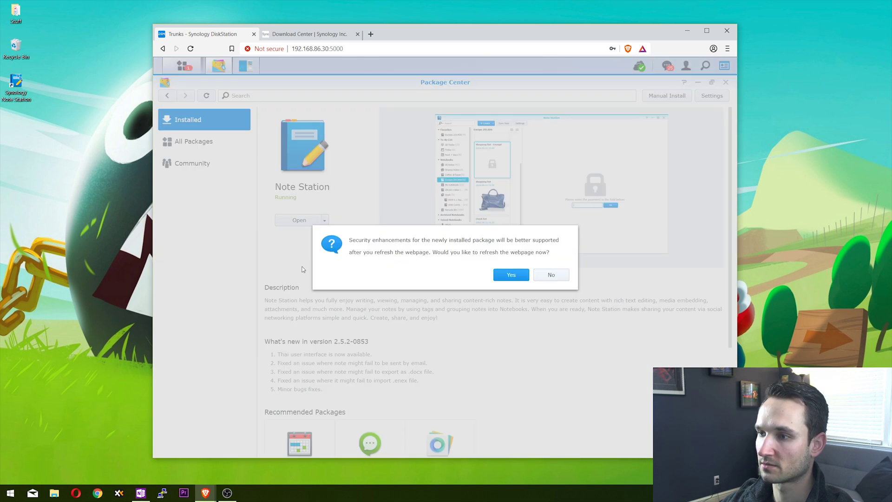
pyautogui.click(512, 276)
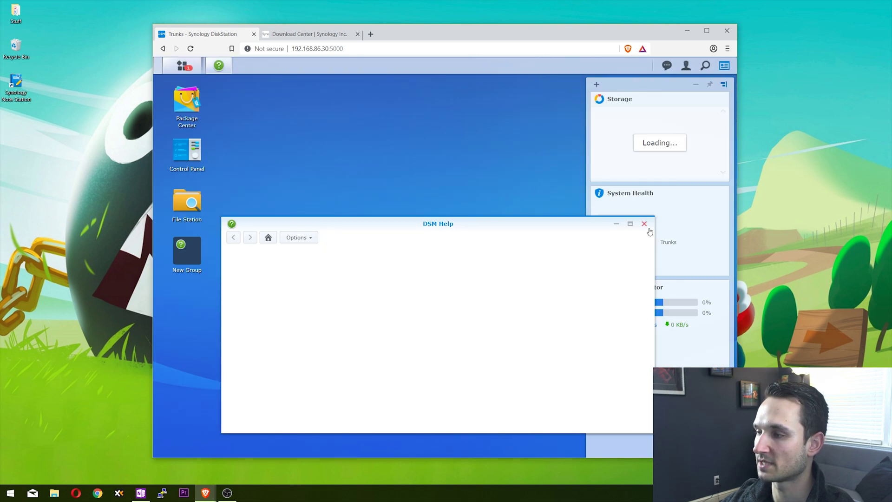
pyautogui.click(645, 224)
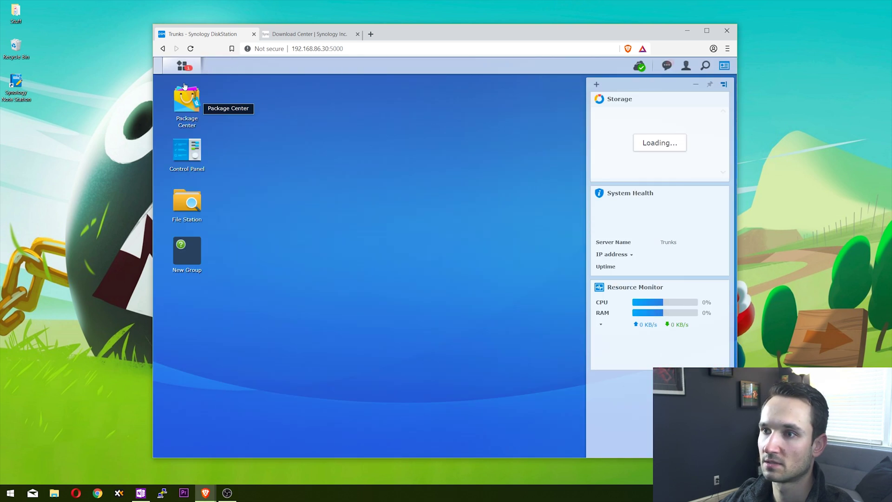
# Step: Launch the Note Station web app from the Main Menu, then minimize the browser
pyautogui.click(181, 65)
pyautogui.click(599, 341)
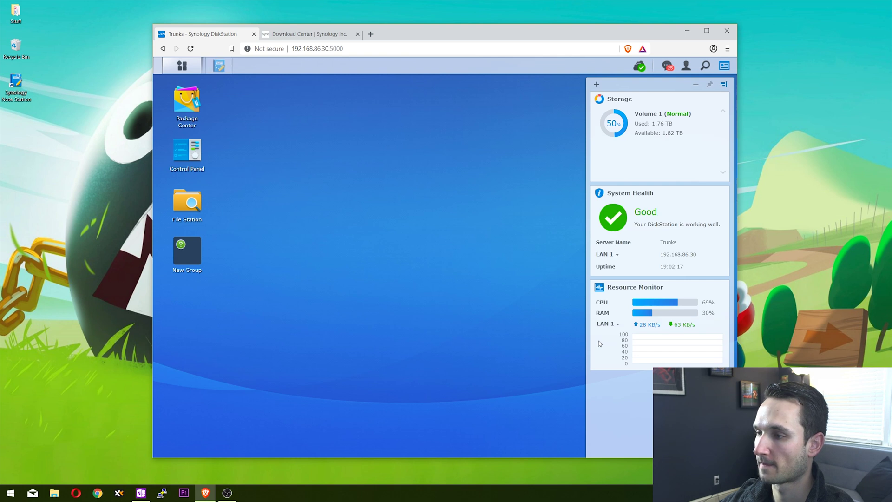
pyautogui.moveTo(401, 150); pyautogui.dragTo(392, 128)
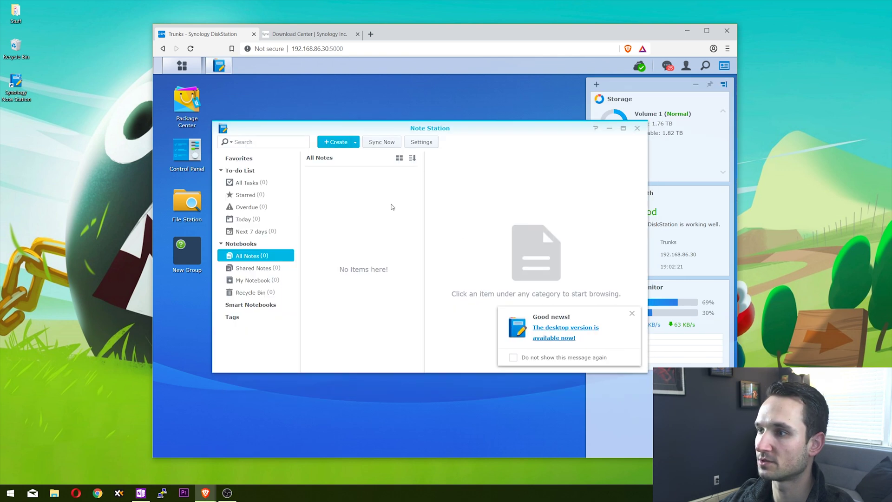
pyautogui.click(684, 31)
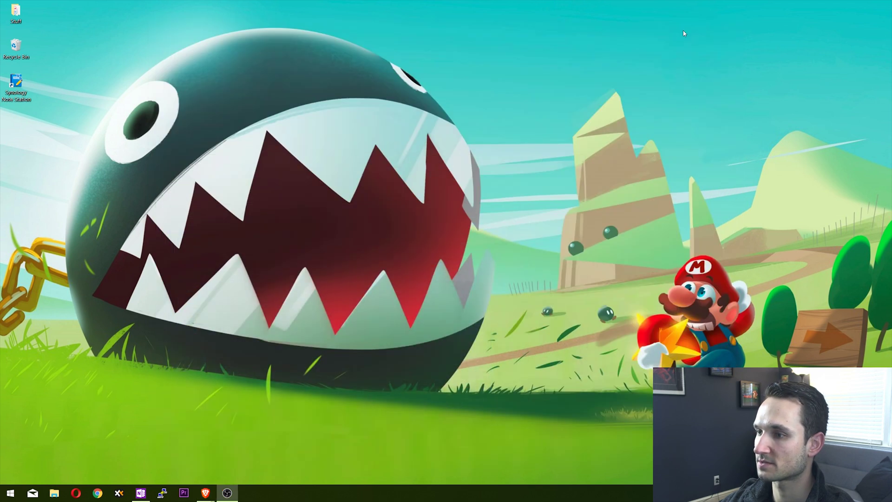
# Step: Launch the desktop Note Station app and enter address homenas, username test, the password, and https
pyautogui.doubleClick(21, 81)
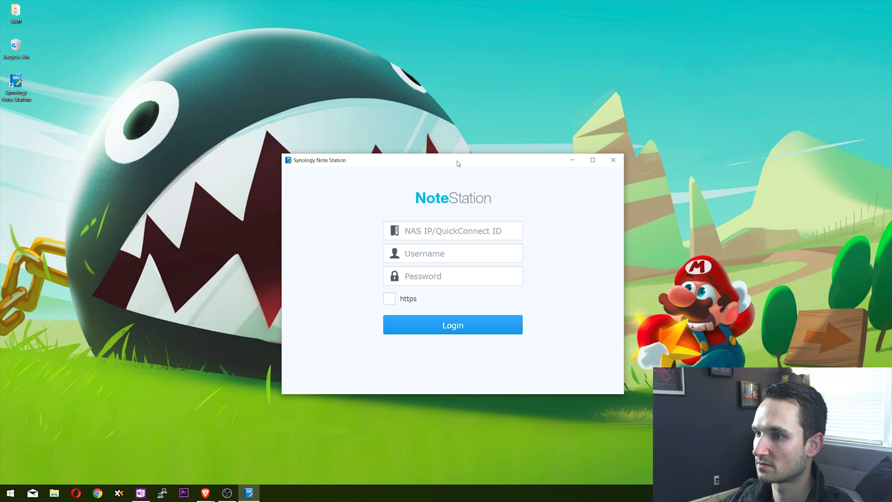
pyautogui.moveTo(456, 160); pyautogui.dragTo(442, 119)
pyautogui.click(418, 190)
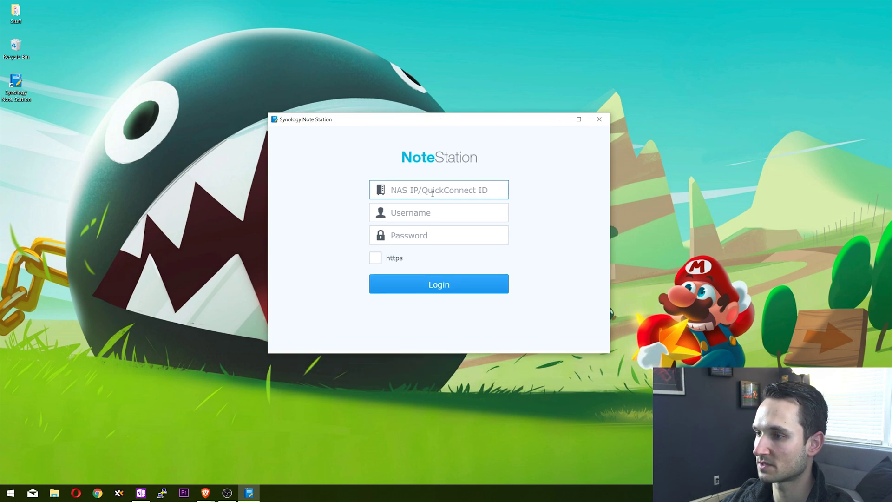
pyautogui.write('home')
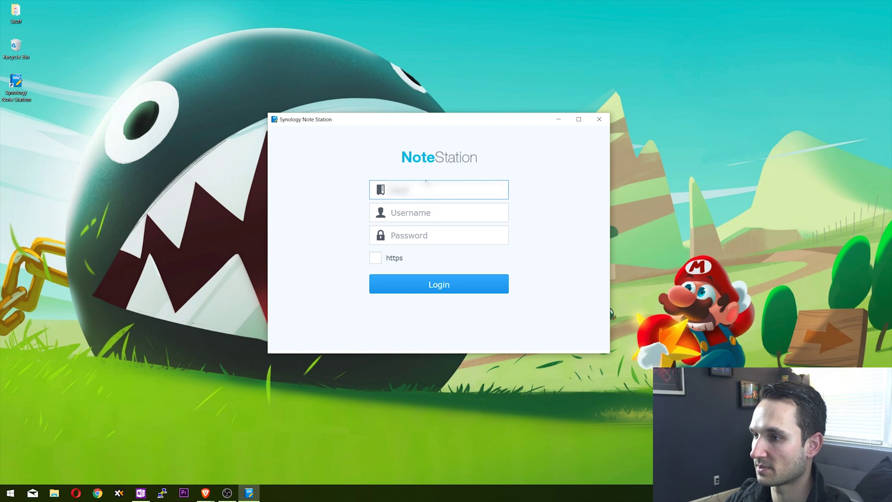
pyautogui.write('nas')
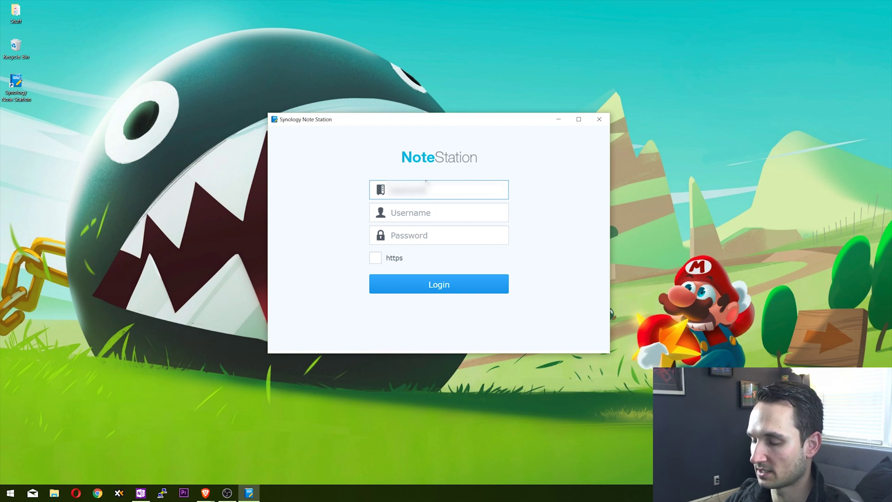
pyautogui.press('Tab')
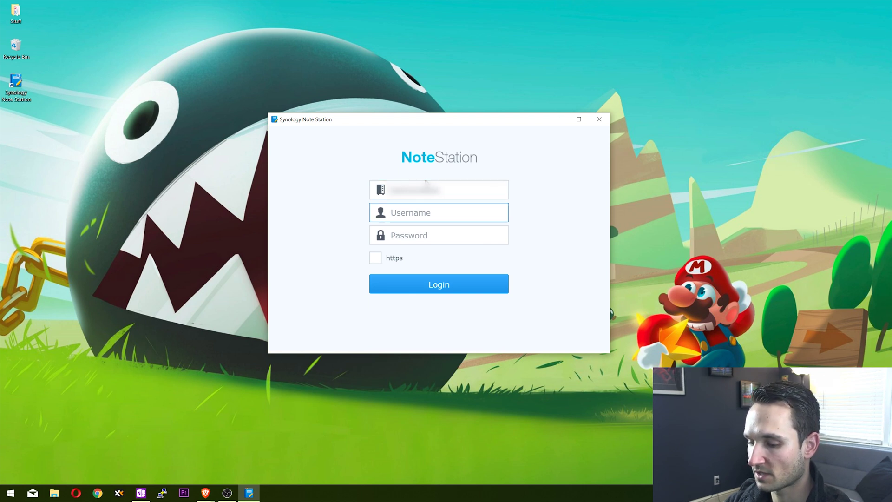
pyautogui.write('test')
pyautogui.press('Tab')
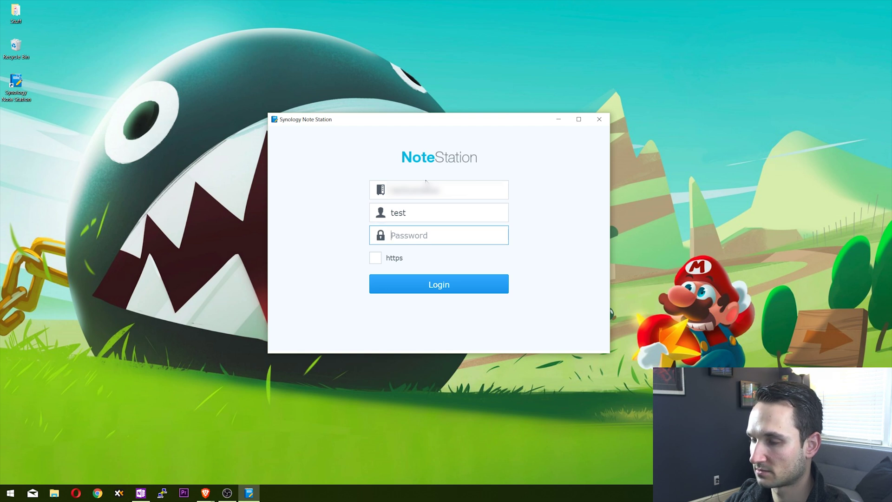
pyautogui.write('•••••••••')
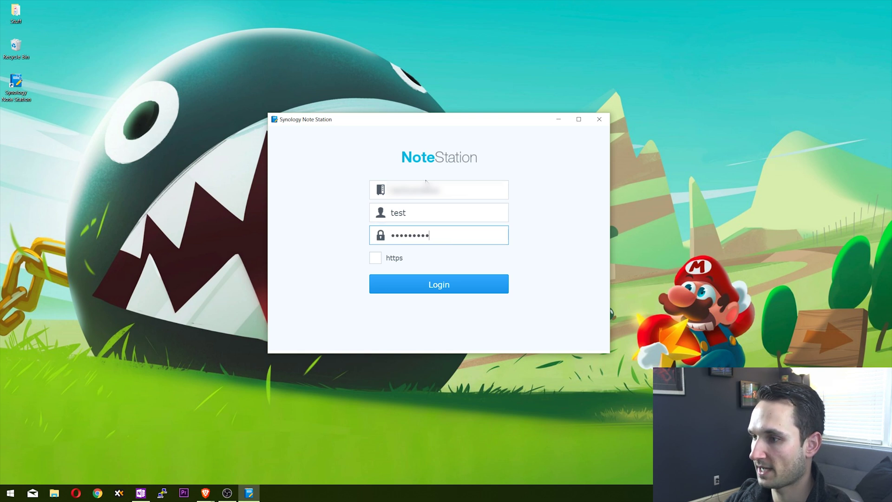
pyautogui.click(375, 257)
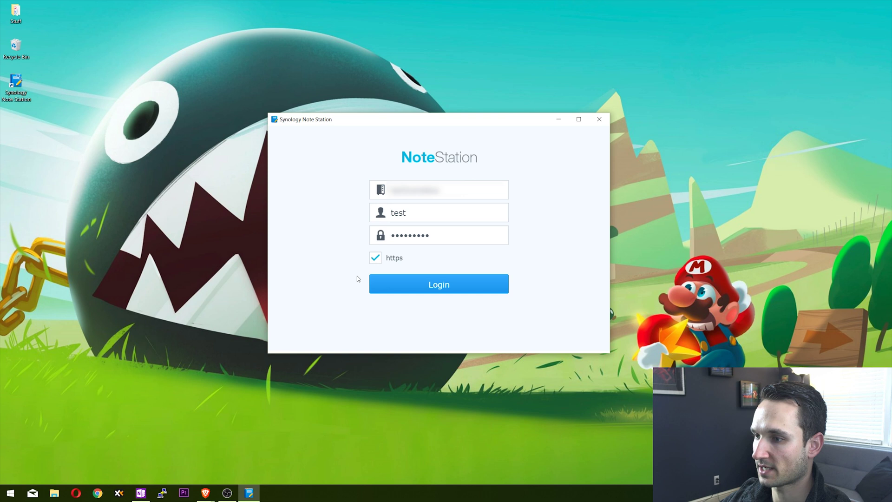
# Step: Log in as test, then add a new Untitled Note in My Notebook and select it
pyautogui.click(456, 288)
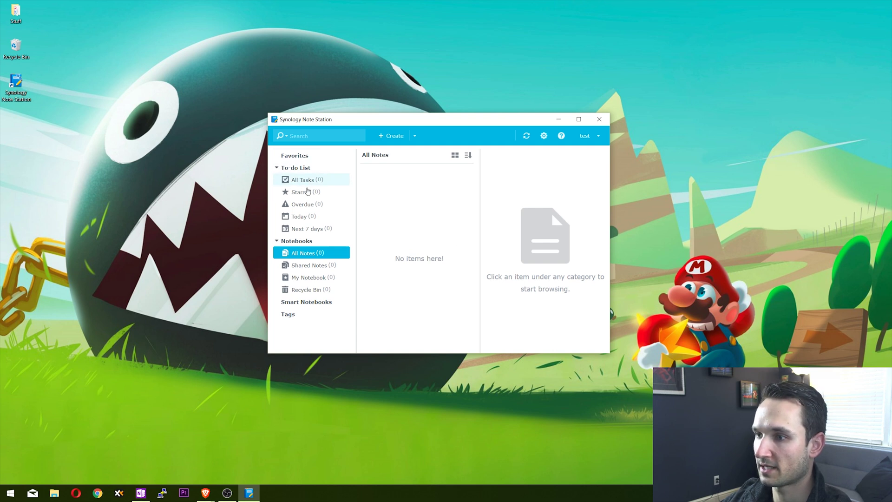
pyautogui.click(378, 135)
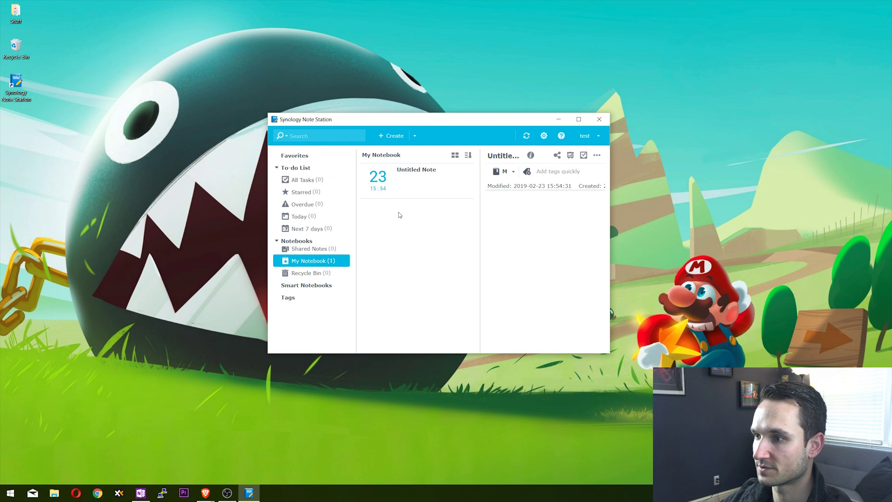
pyautogui.click(437, 179)
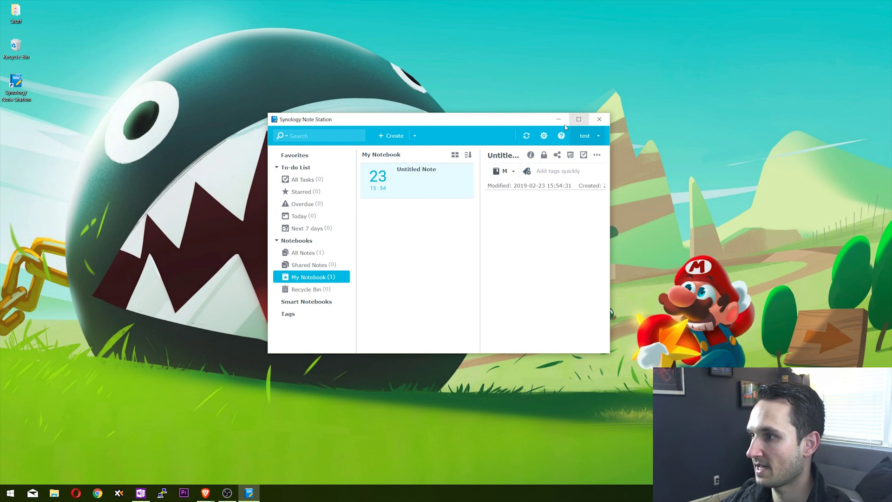
# Step: Enlarge the window, title the note 'Test', and write 'TEst' in its body
pyautogui.moveTo(267, 113); pyautogui.dragTo(130, 44)
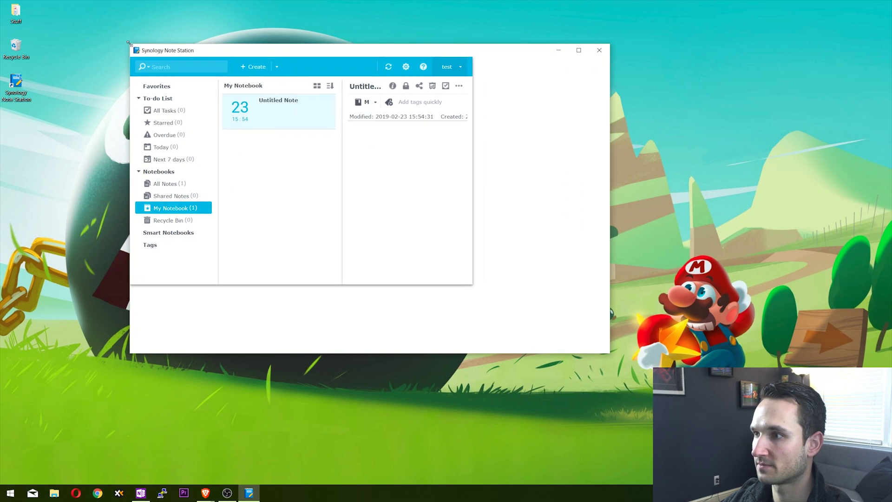
pyautogui.click(380, 86)
pyautogui.write('Test')
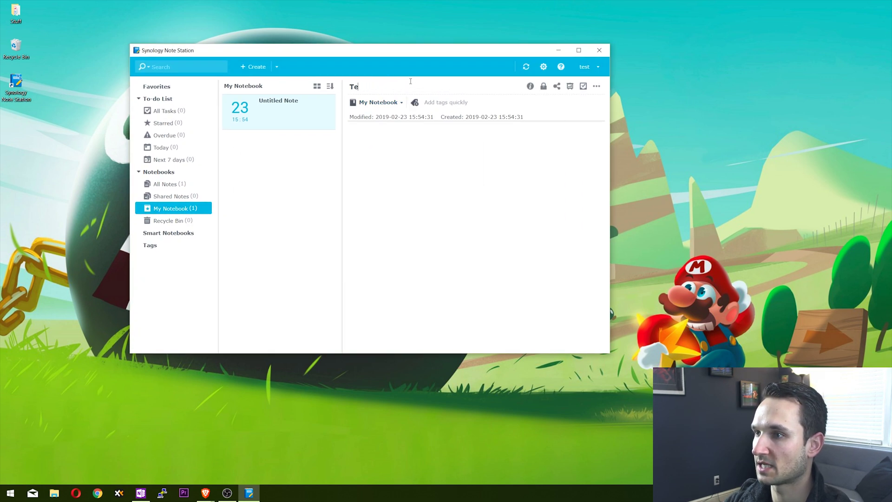
pyautogui.click(375, 175)
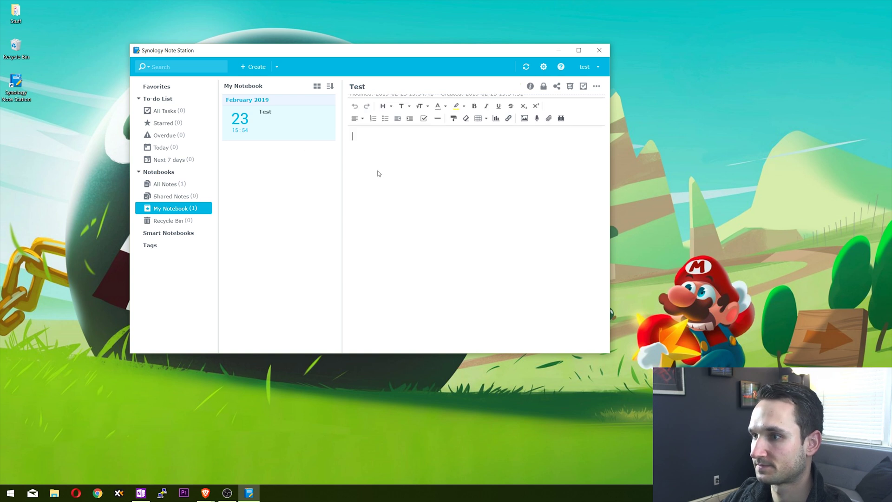
pyautogui.write('TEst')
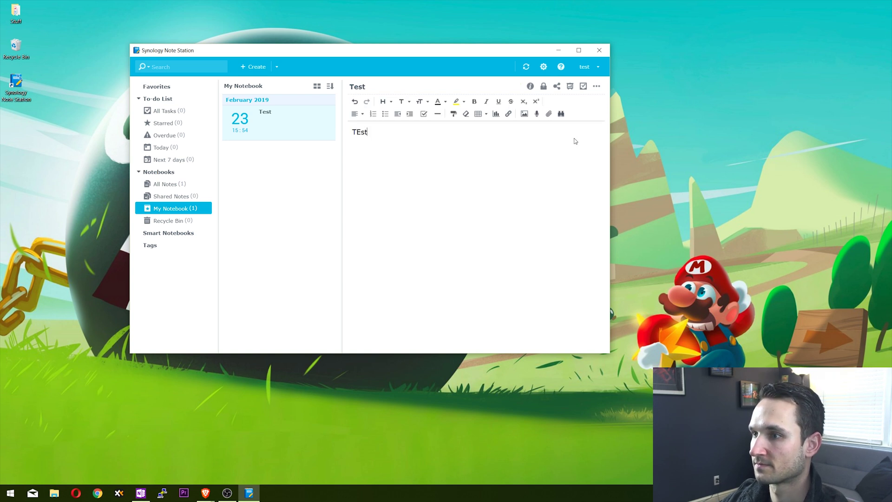